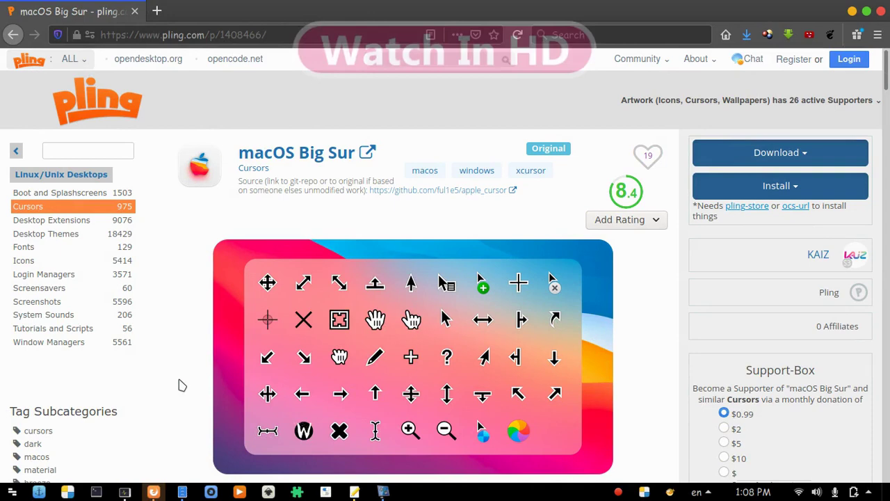
# Enlarge the macOS Big Sur cursor preview image, examine the cursor designs, and return to the product page
pyautogui.click(224, 379)
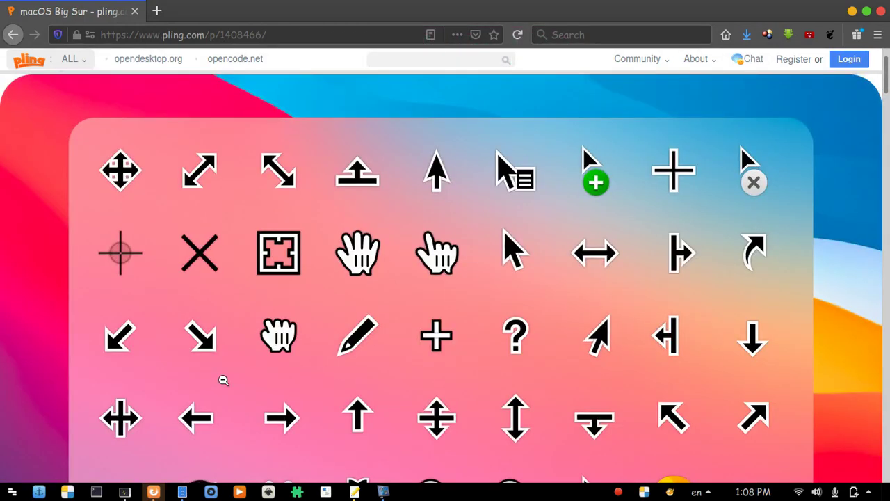
pyautogui.scroll(-3, 224, 380)
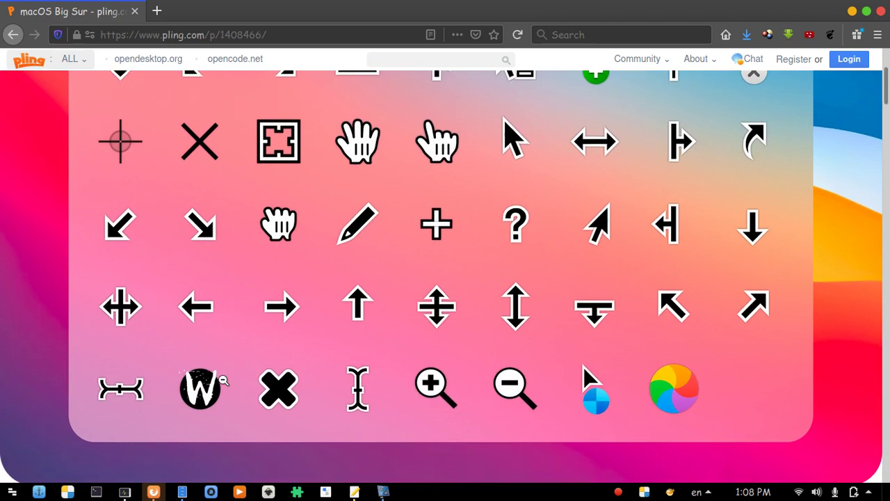
pyautogui.scroll(2, 224, 380)
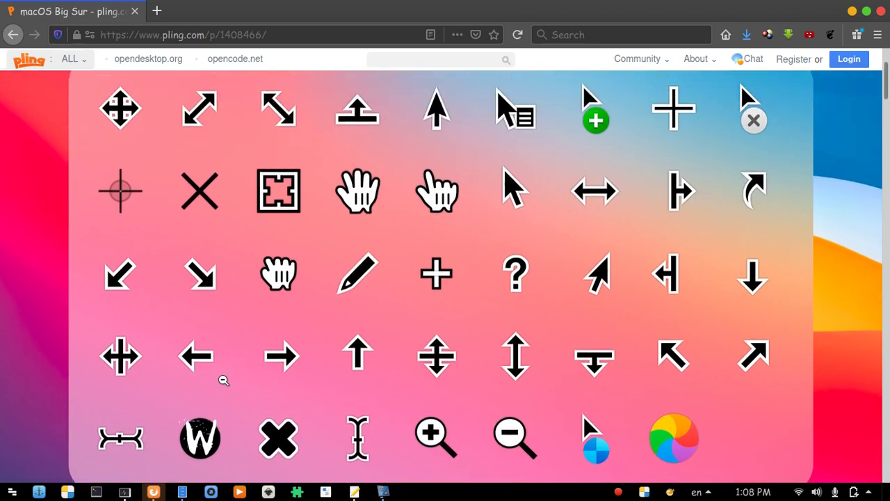
pyautogui.click(224, 379)
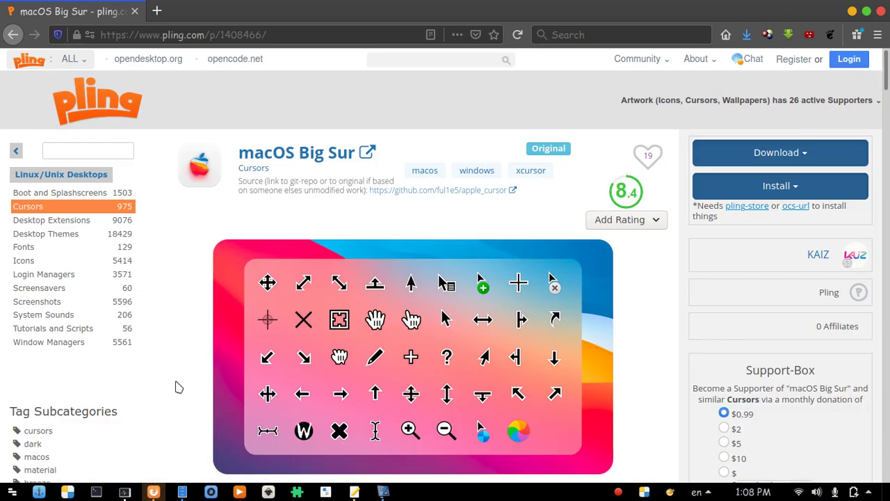
# Download macOSBigSur_Windows.zip from the macOS Big Sur product's file list and save it to disk
pyautogui.scroll(-5, 157, 387)
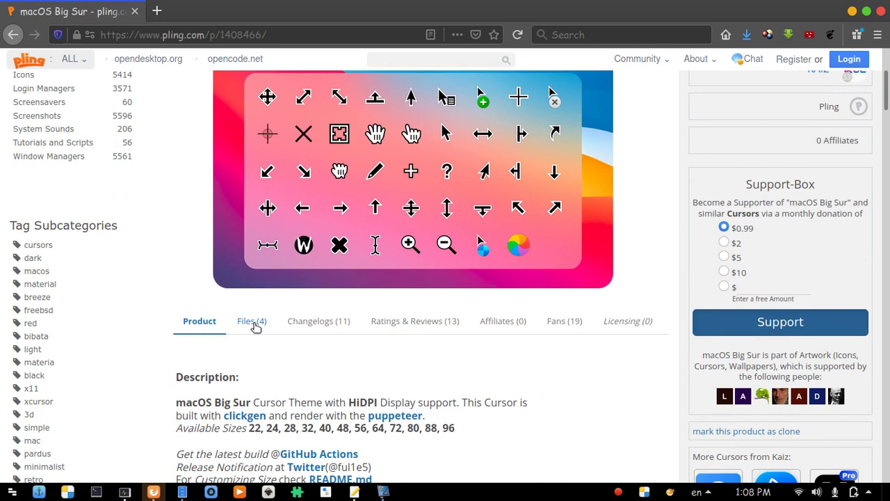
pyautogui.click(252, 322)
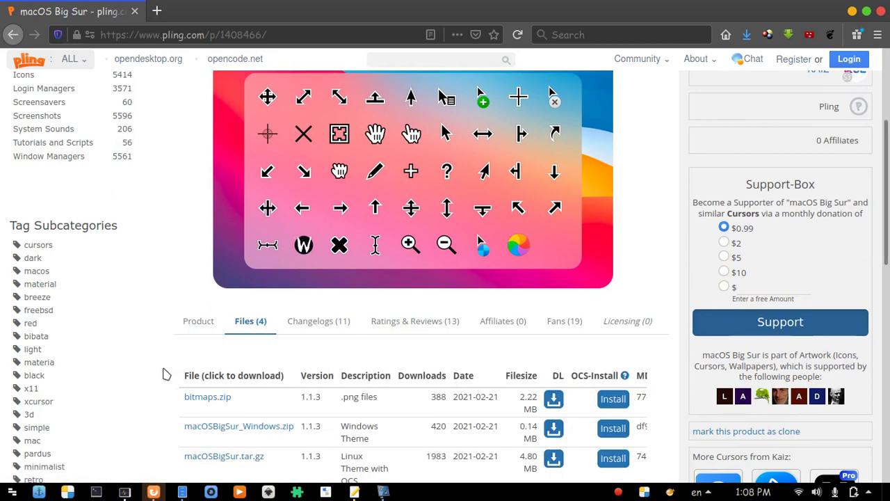
pyautogui.scroll(-3, 165, 374)
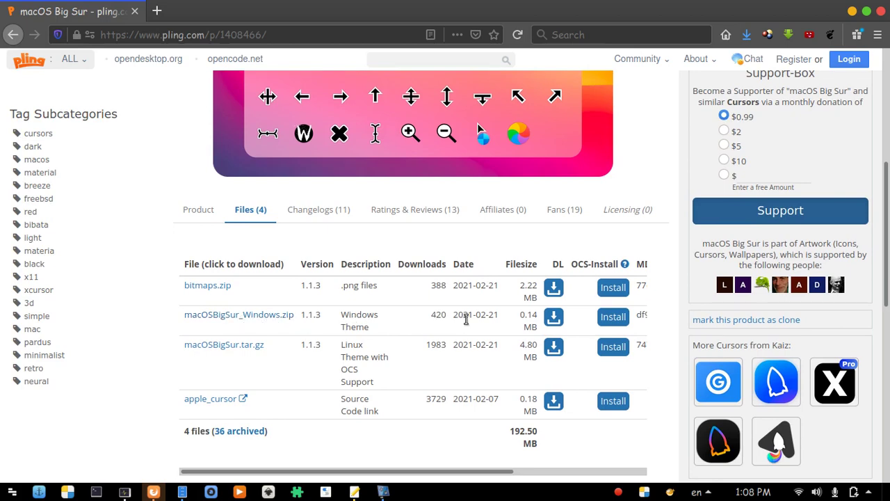
pyautogui.click(547, 317)
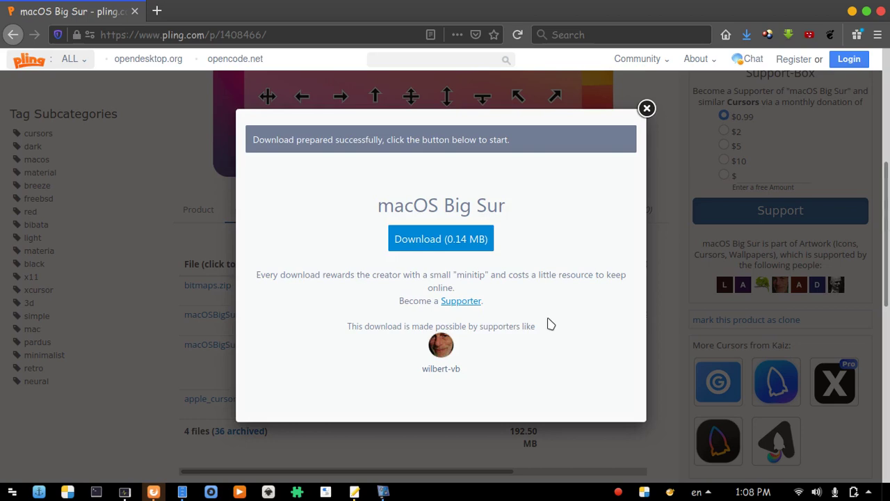
pyautogui.click(467, 244)
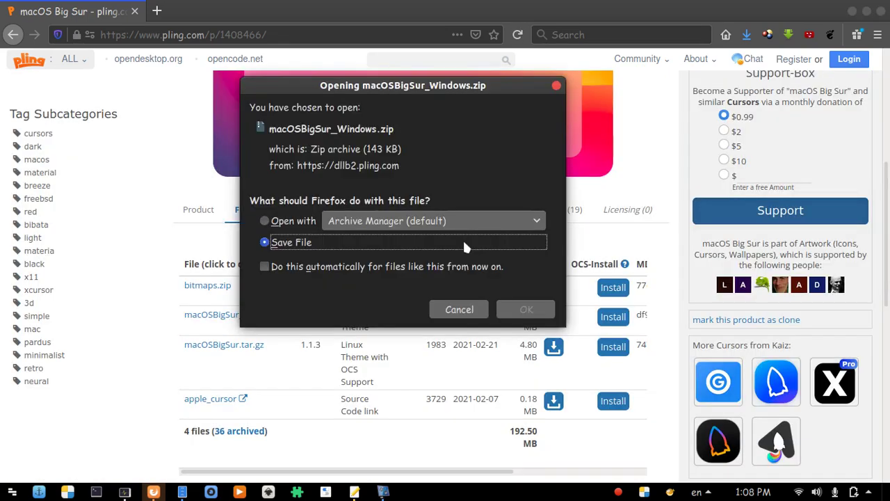
pyautogui.click(523, 310)
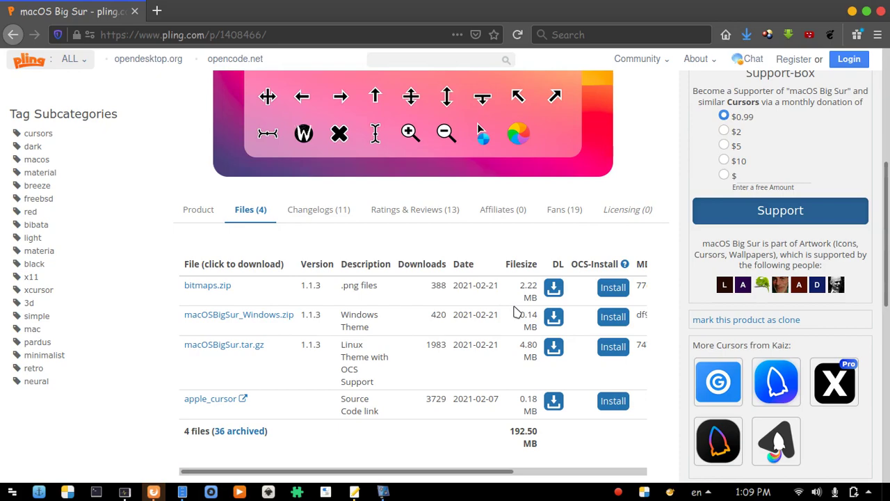
pyautogui.scroll(4, 514, 313)
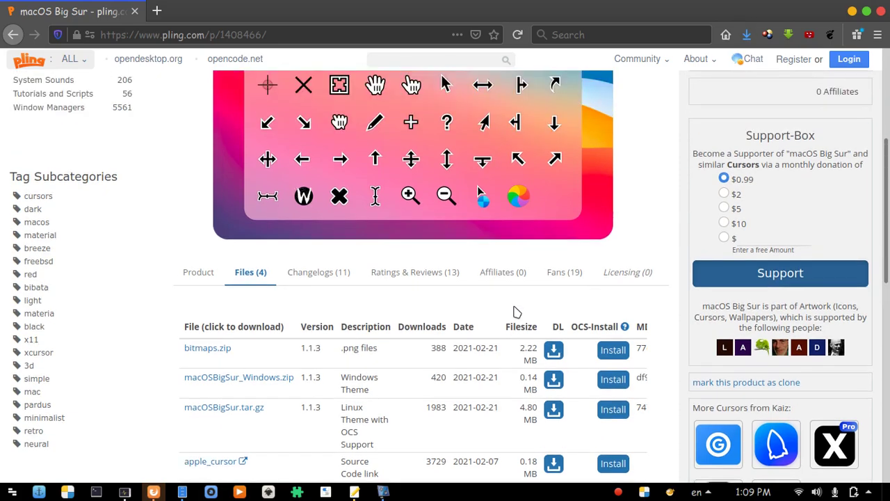
pyautogui.scroll(3, 514, 306)
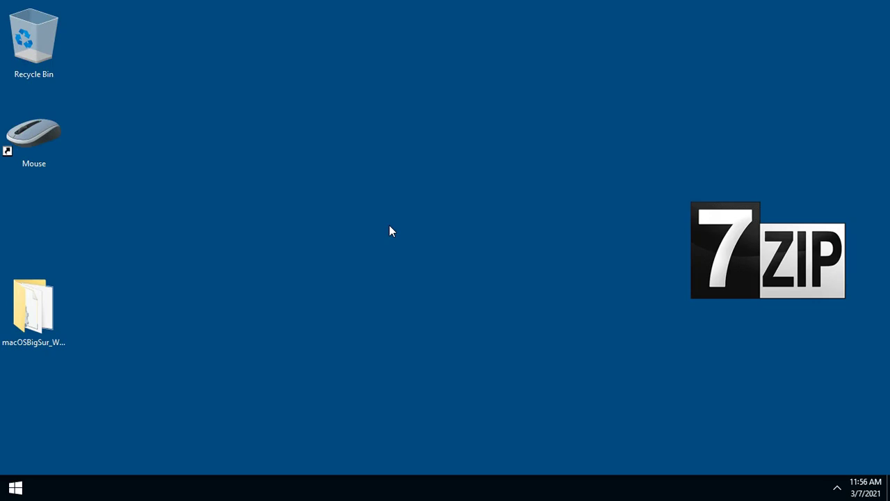
# Install the cursor set from the install setup information file in the macOSBigSur_Windows desktop folder, and close the folder
pyautogui.doubleClick(27, 298)
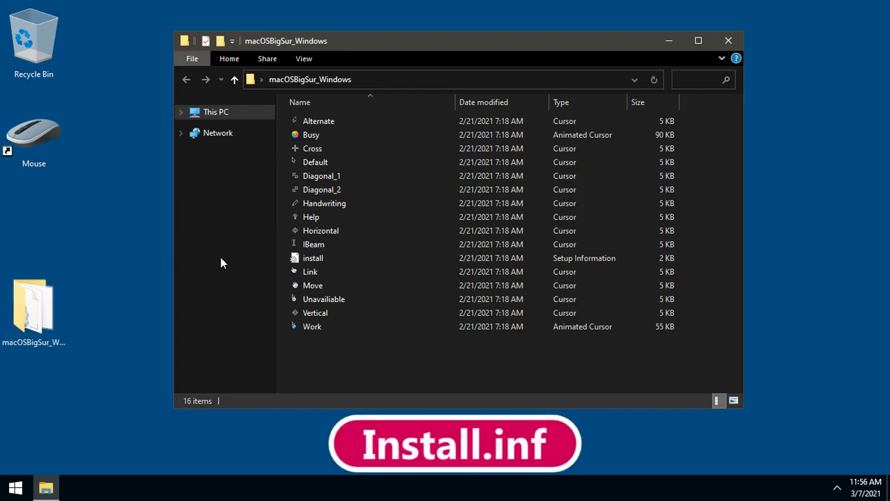
pyautogui.click(322, 259)
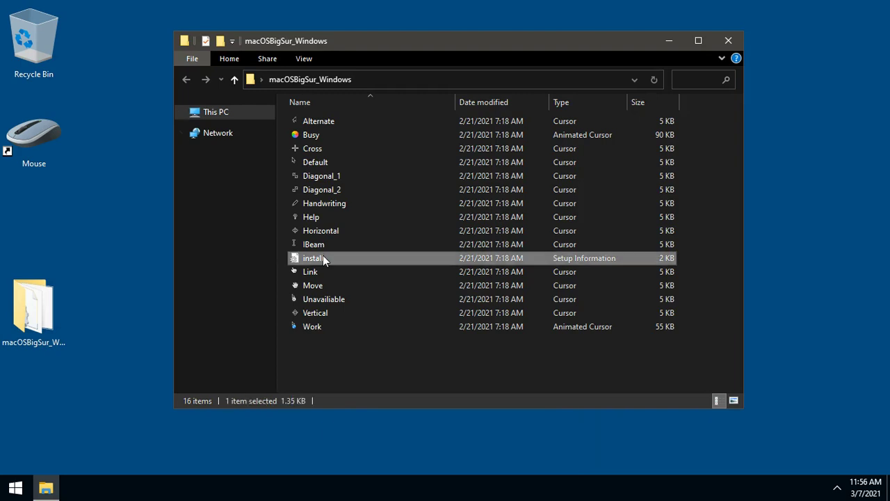
pyautogui.rightClick(322, 258)
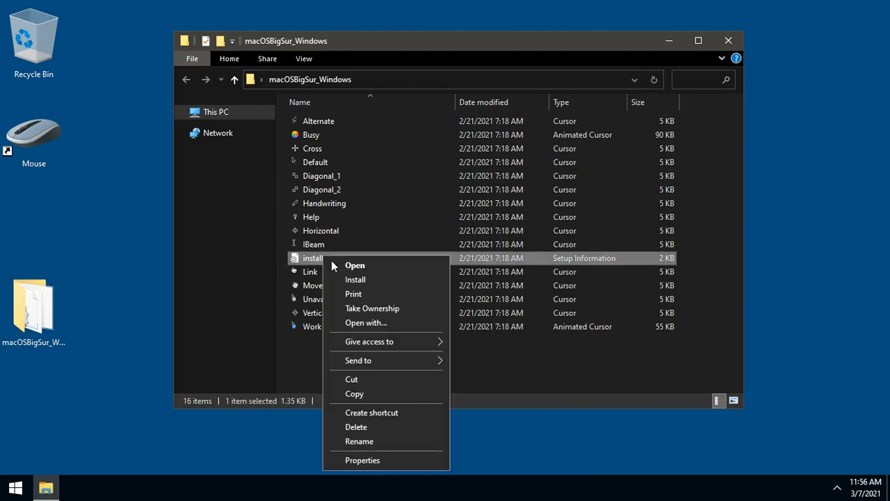
pyautogui.click(373, 279)
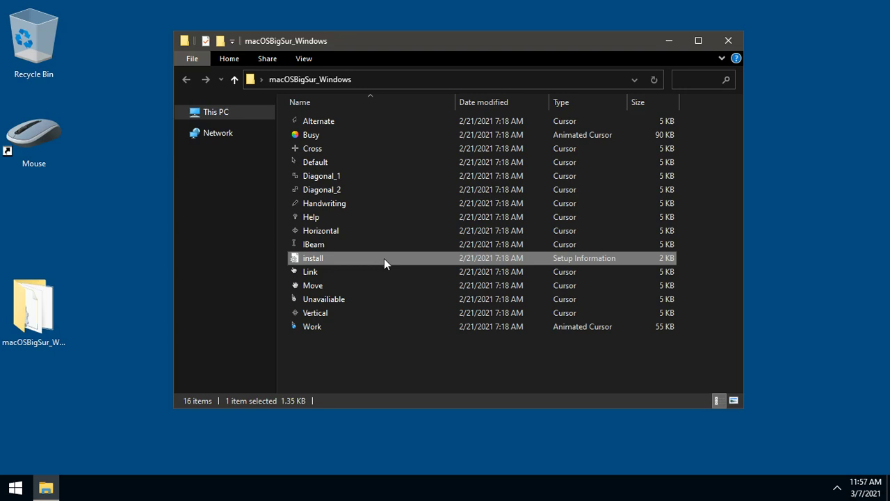
pyautogui.click(727, 41)
pyautogui.click(724, 46)
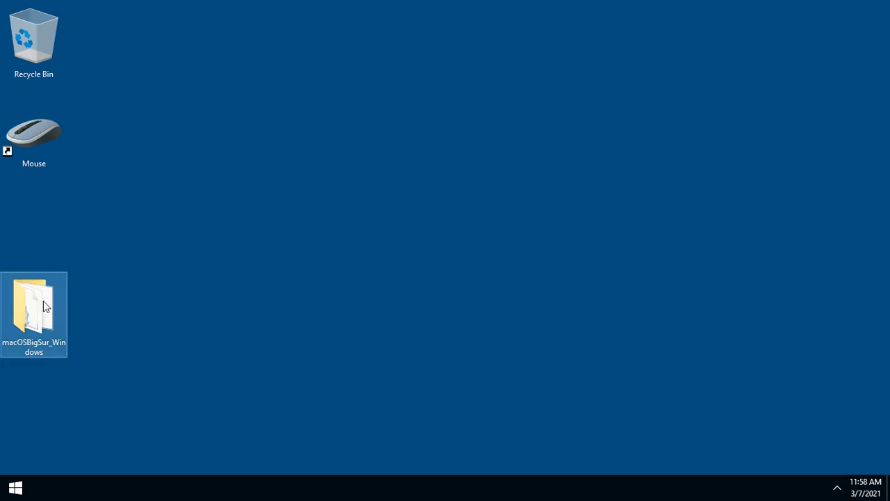
# Move the macOSBigSur_Windows folder from the desktop to the Recycle Bin and permanently delete it by emptying the bin
pyautogui.moveTo(42, 301); pyautogui.dragTo(47, 46)
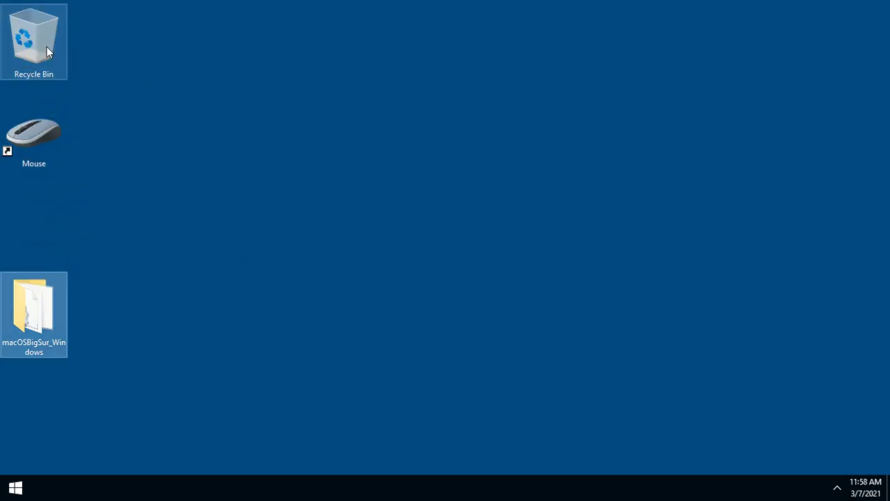
pyautogui.rightClick(44, 44)
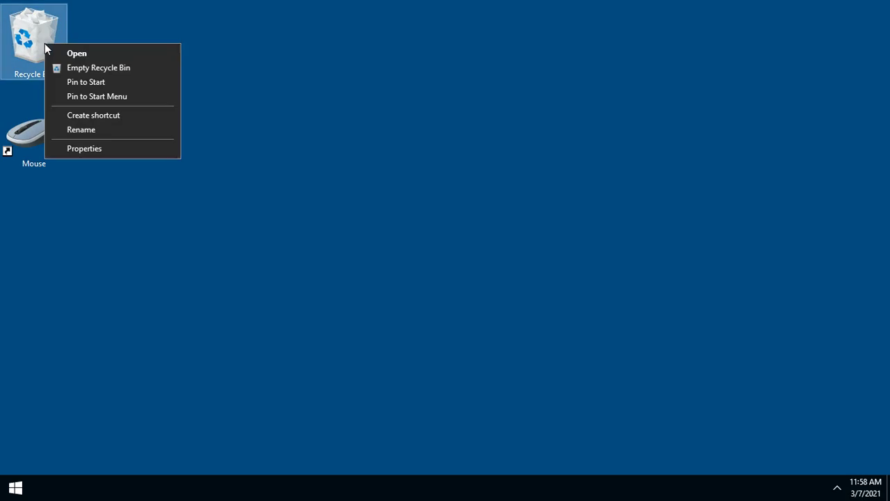
pyautogui.click(125, 69)
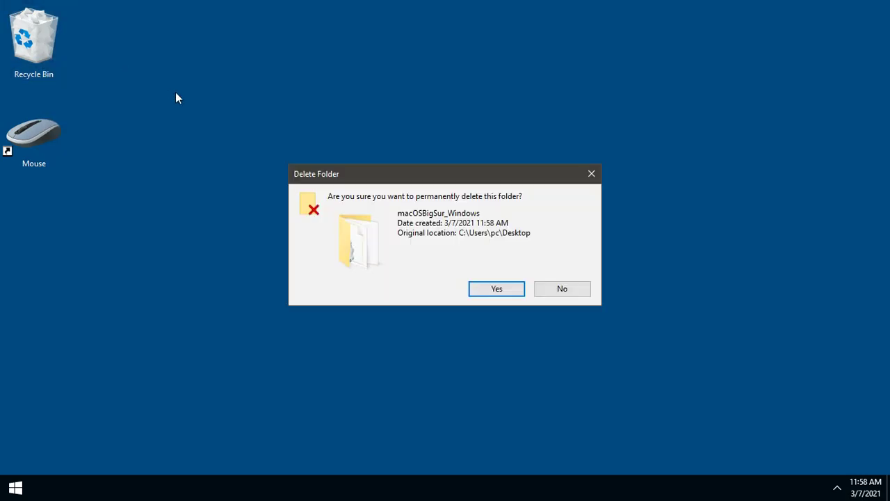
pyautogui.click(475, 292)
pyautogui.click(475, 290)
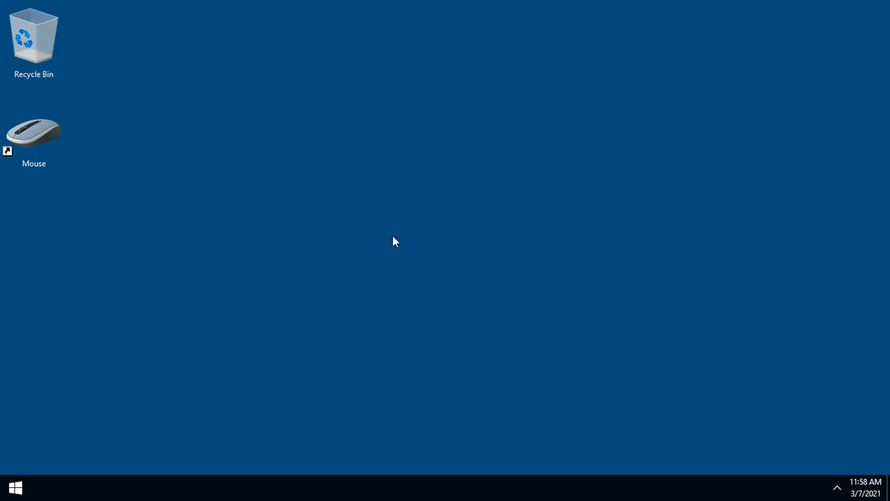
# Set the pointer scheme to macOSBigSur Cursors in the desktop's Mouse properties, apply it, and close the dialog
pyautogui.doubleClick(45, 132)
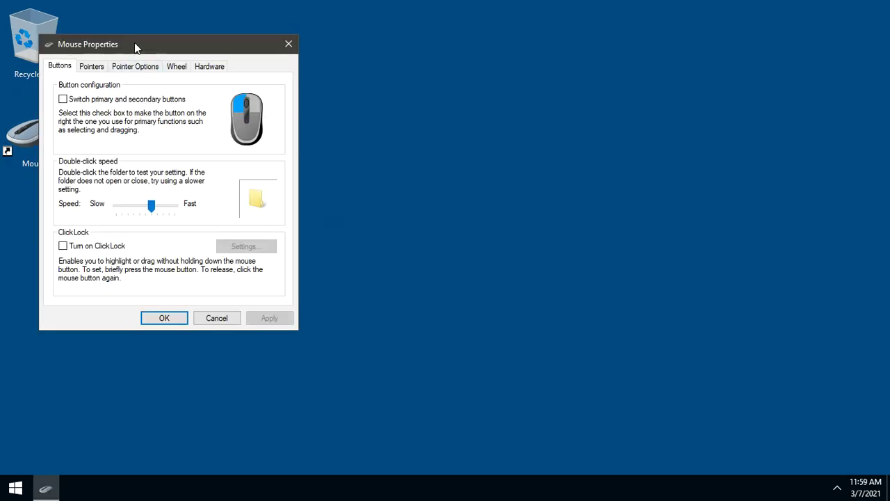
pyautogui.moveTo(134, 43); pyautogui.dragTo(392, 50)
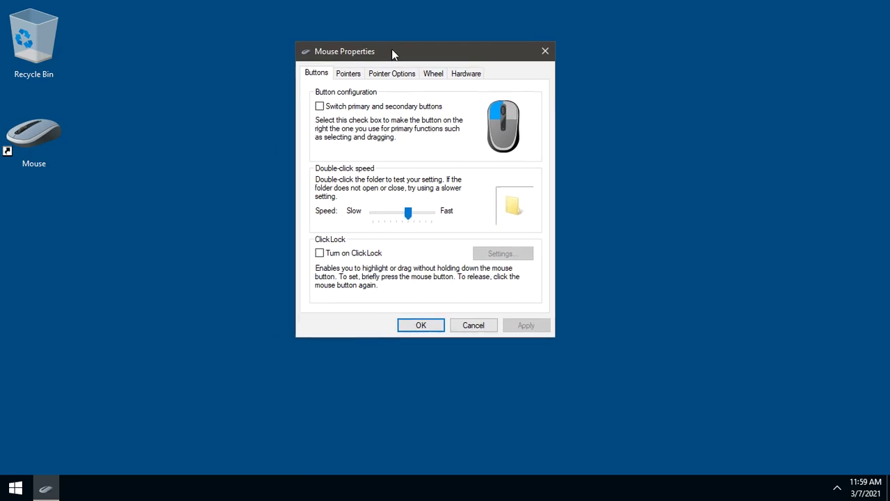
pyautogui.click(350, 74)
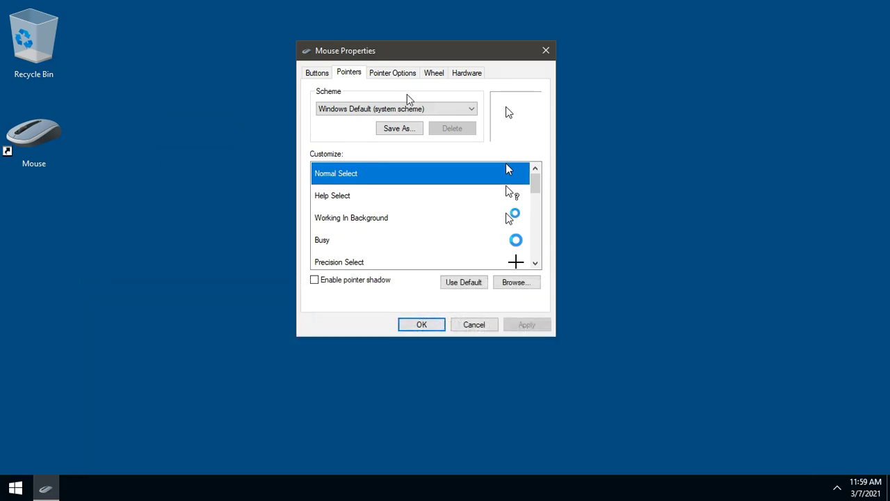
pyautogui.click(470, 110)
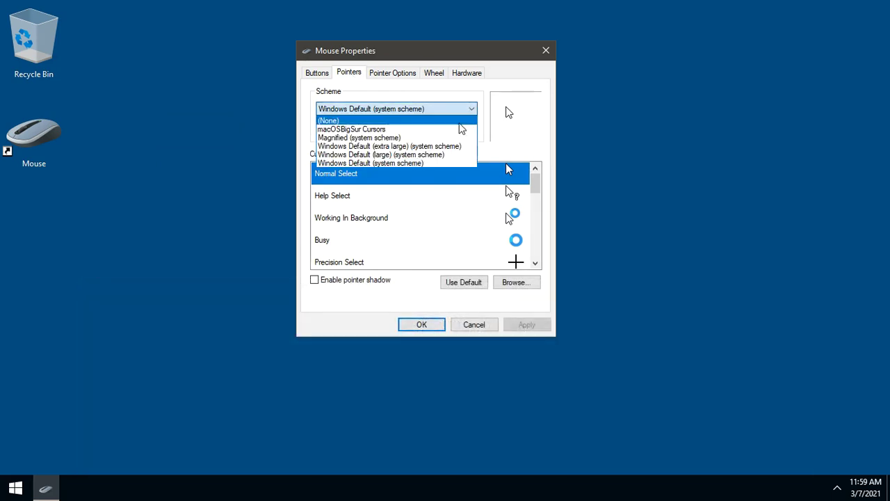
pyautogui.click(456, 128)
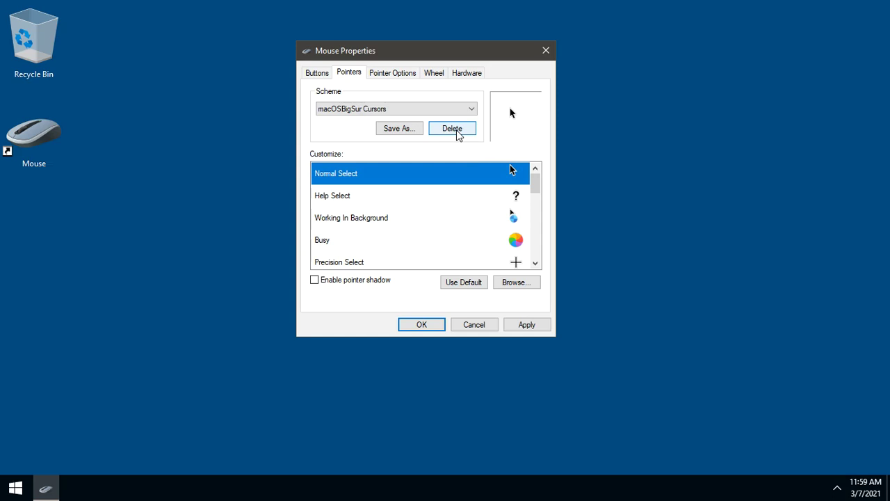
pyautogui.click(518, 329)
pyautogui.click(495, 296)
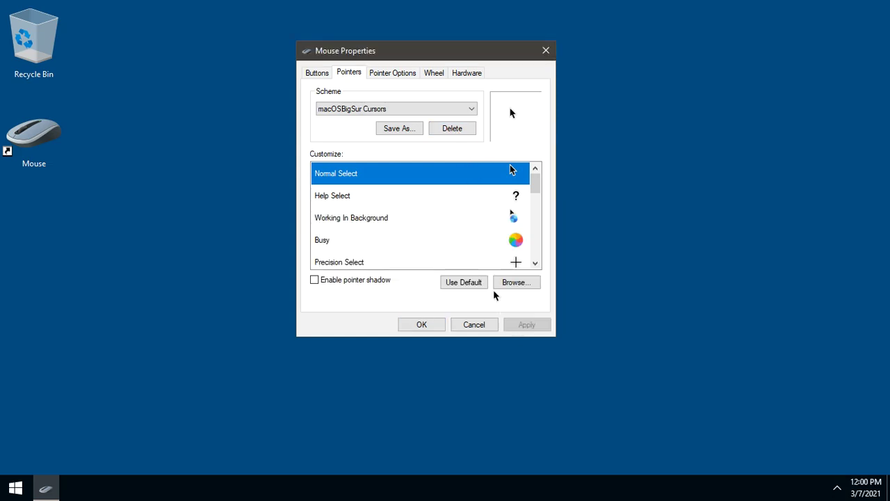
pyautogui.click(429, 323)
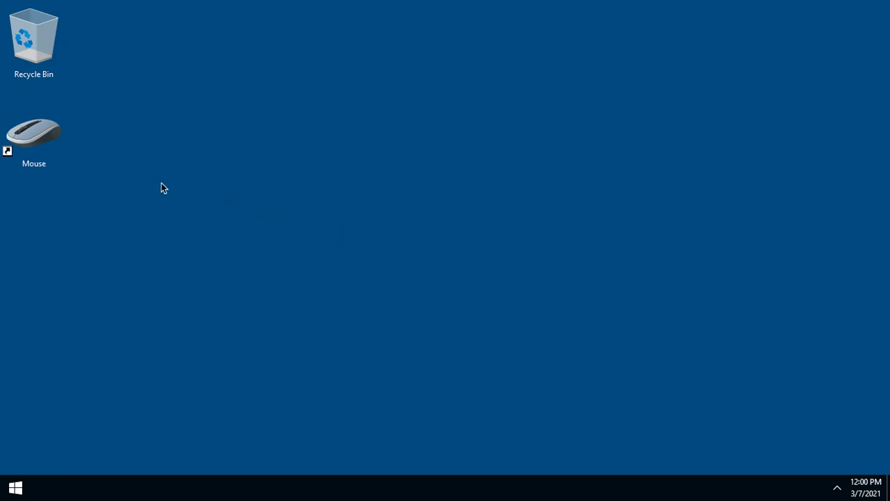
# Preview the Windows Default (system scheme) pointer scheme in the Mouse properties and cancel without applying it
pyautogui.doubleClick(53, 133)
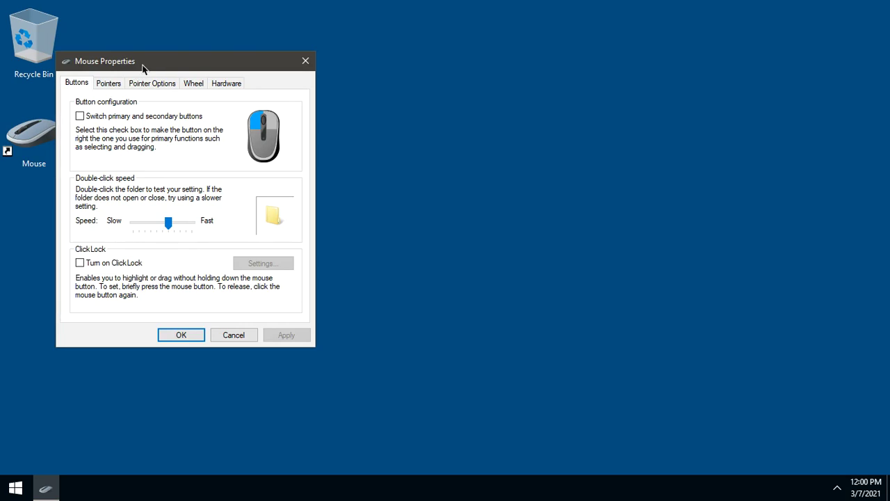
pyautogui.moveTo(142, 67); pyautogui.dragTo(383, 59)
pyautogui.click(349, 74)
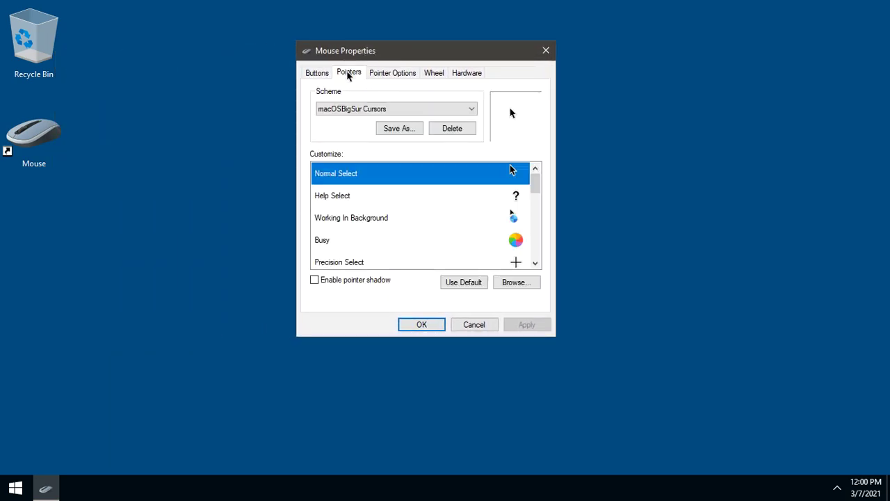
pyautogui.click(452, 114)
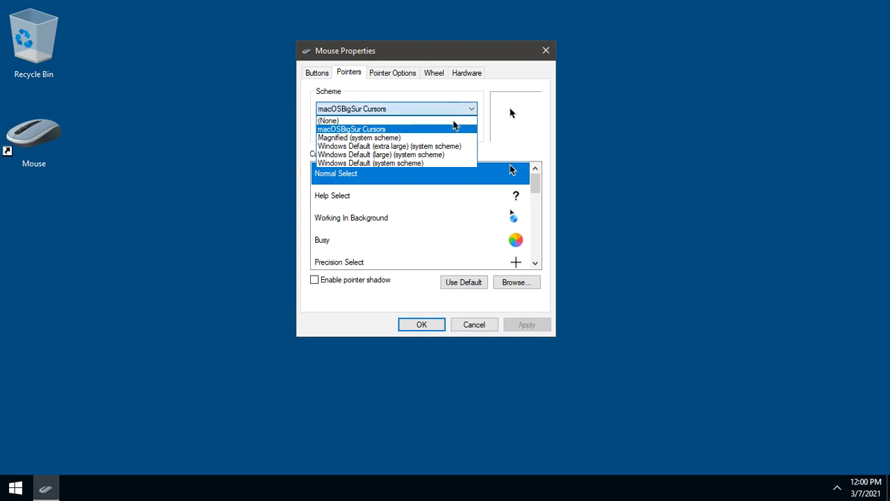
pyautogui.click(456, 163)
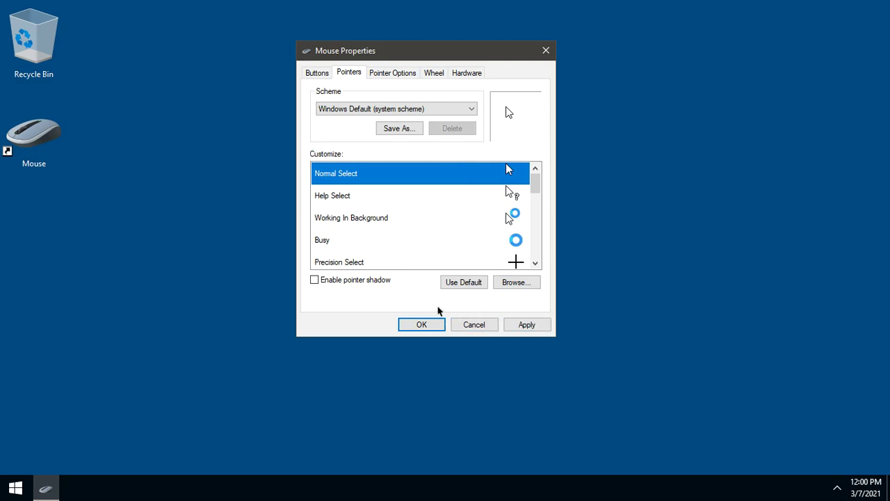
pyautogui.click(477, 326)
pyautogui.click(477, 326)
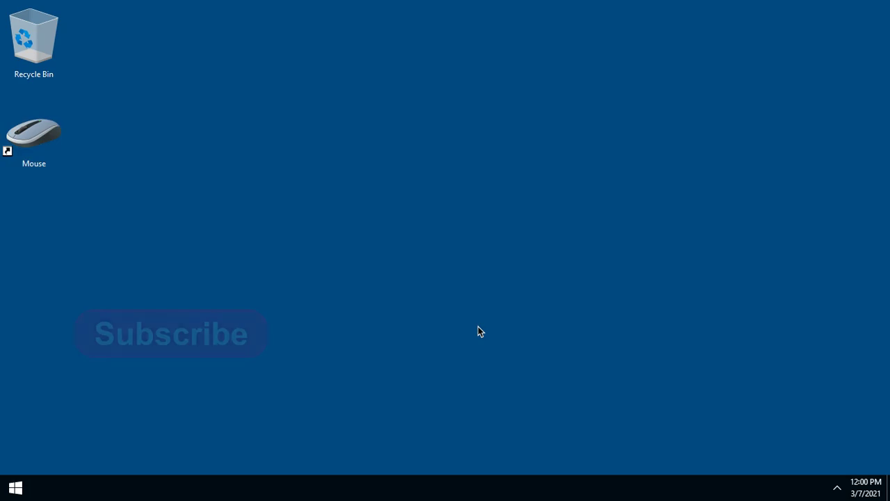